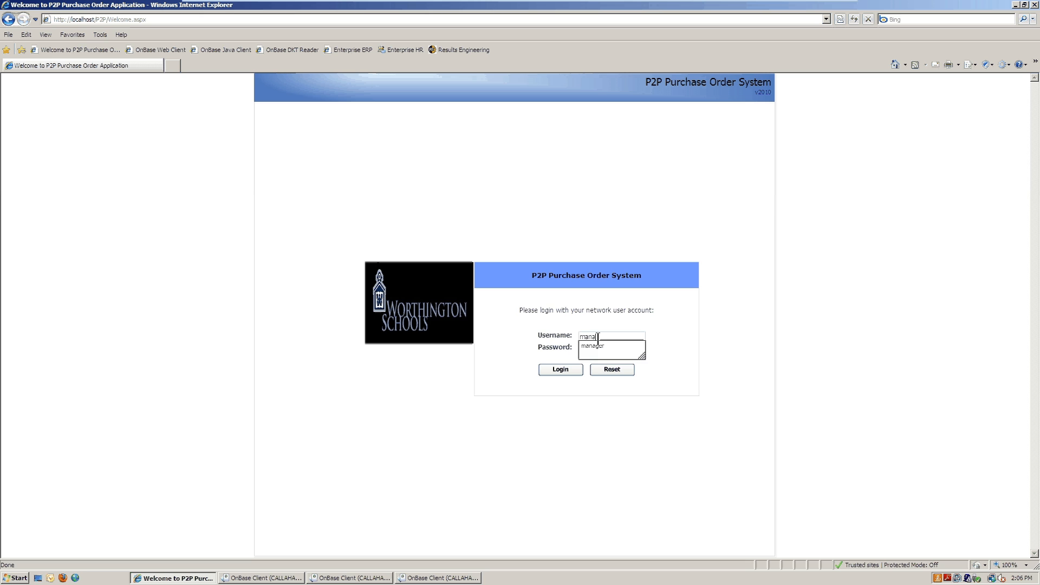
Step: Log in to P2P as the manager, accepting the suggested user name and entering the password
{"action": "key", "text": "Tab"}
{"action": "type", "text": "••••••••"}
{"action": "key", "text": "Return"}
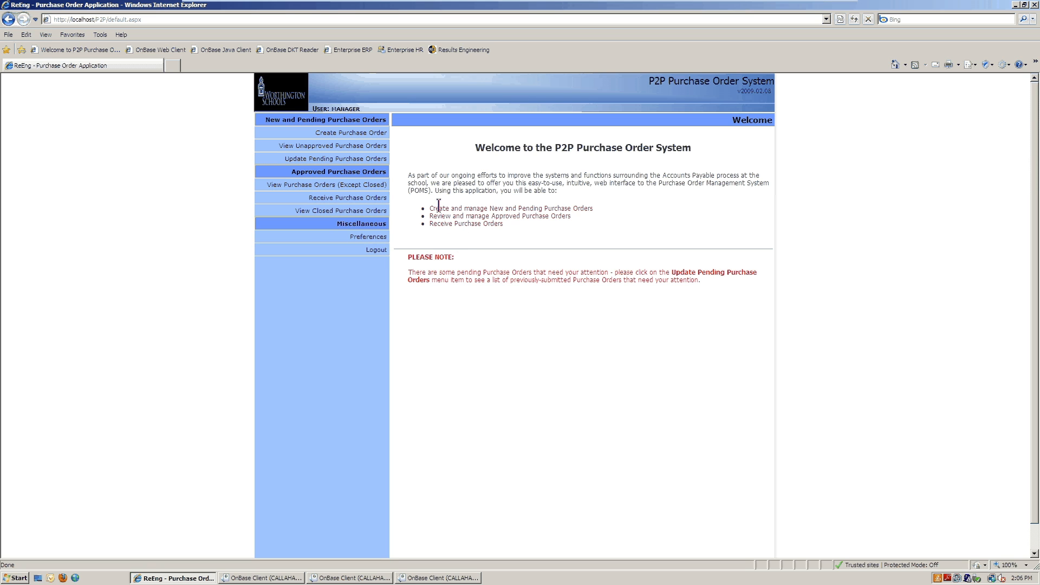
Step: Start a new purchase order from the Create Purchase Order menu item
{"action": "left_click", "coordinate": [383, 138]}
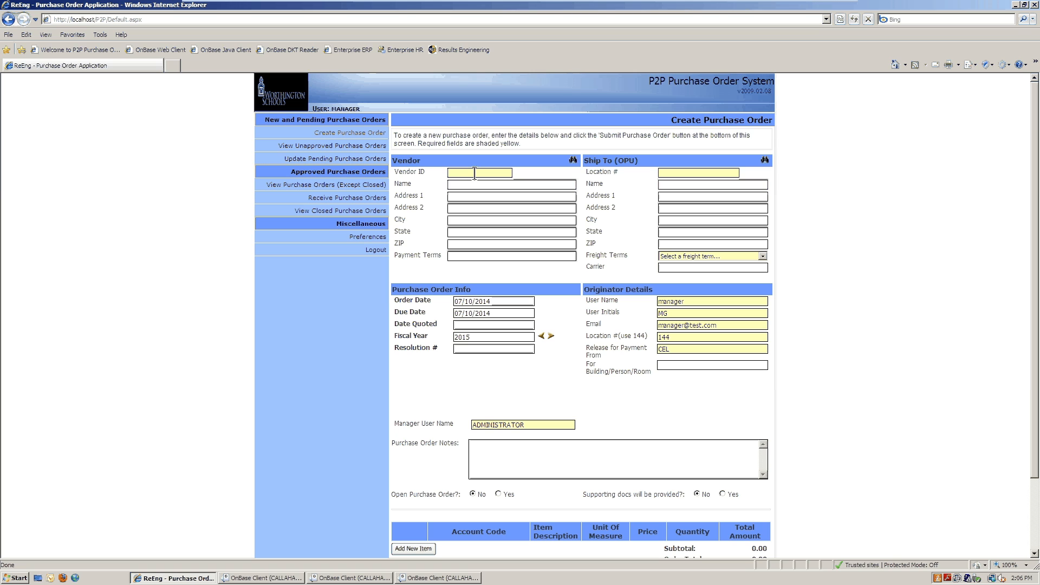
Step: Set the order's vendor to Cascade School Supplies
{"action": "left_click", "coordinate": [574, 162]}
{"action": "left_click", "coordinate": [512, 321]}
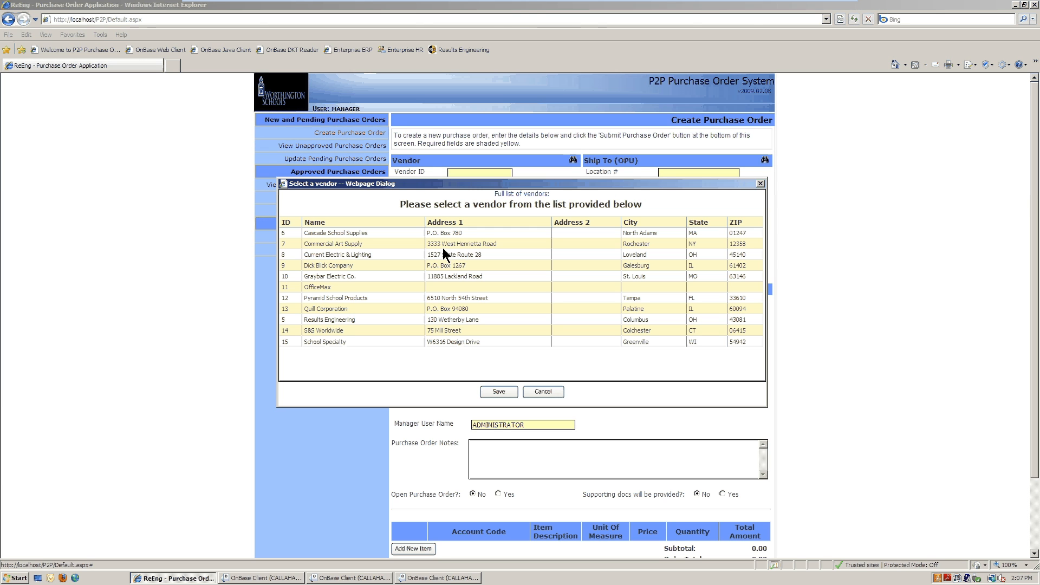
{"action": "left_click", "coordinate": [342, 234]}
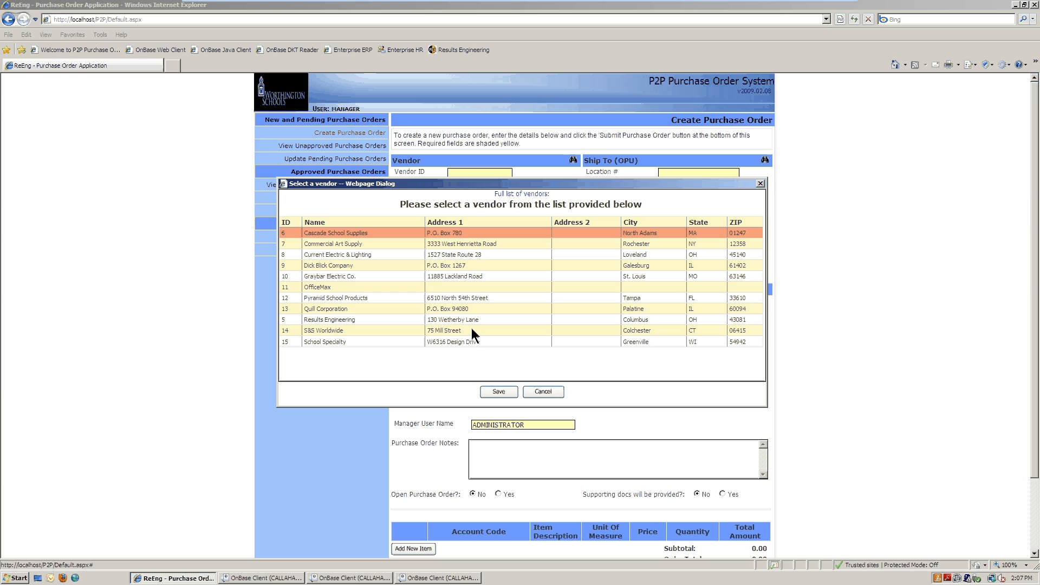
{"action": "left_click", "coordinate": [510, 392]}
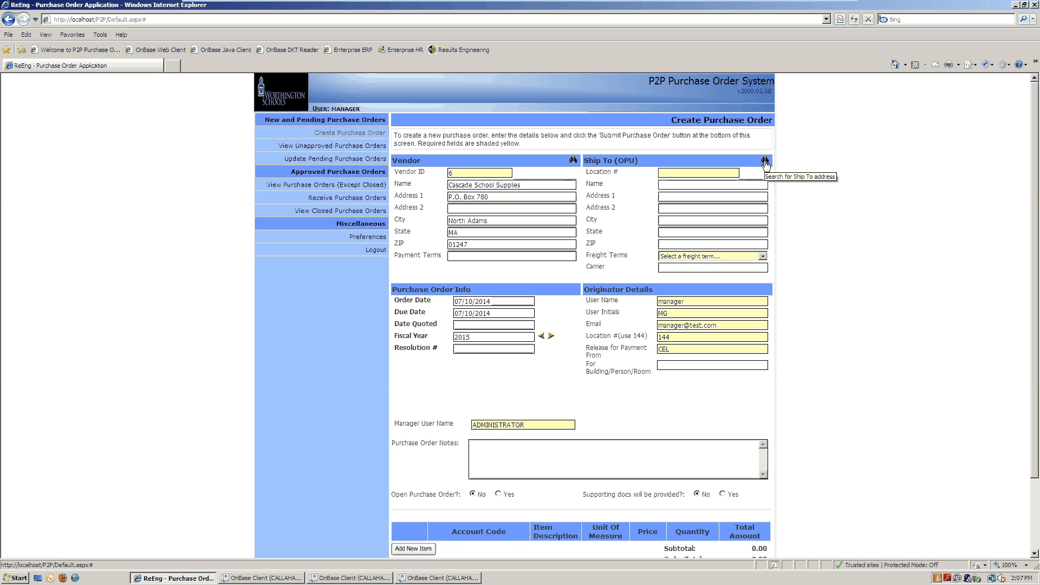
Step: Set the ship-to location to 002 Thomas Worthington, leaving the freight term unset
{"action": "left_click", "coordinate": [764, 160]}
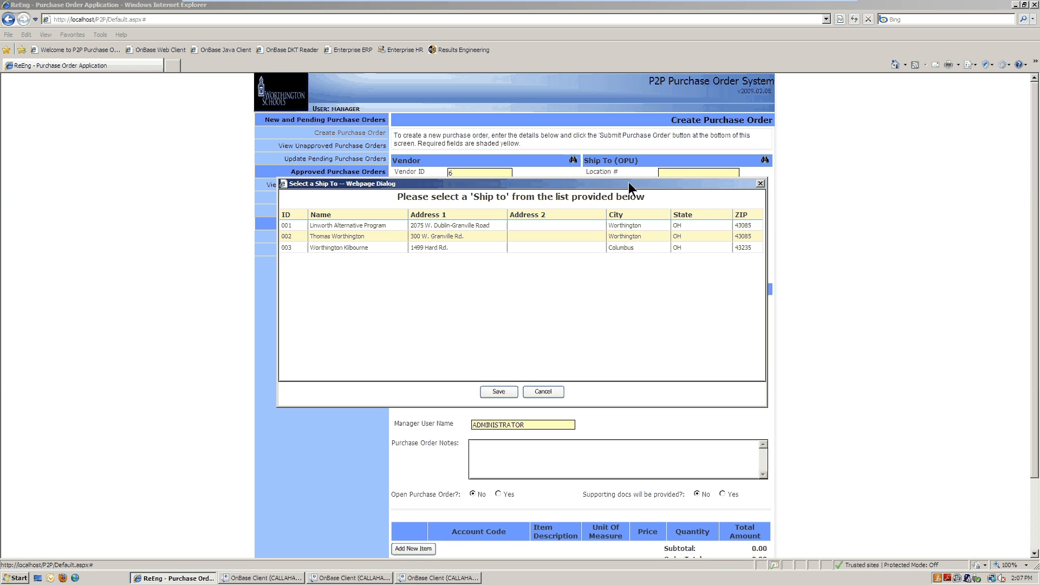
{"action": "left_click", "coordinate": [371, 240]}
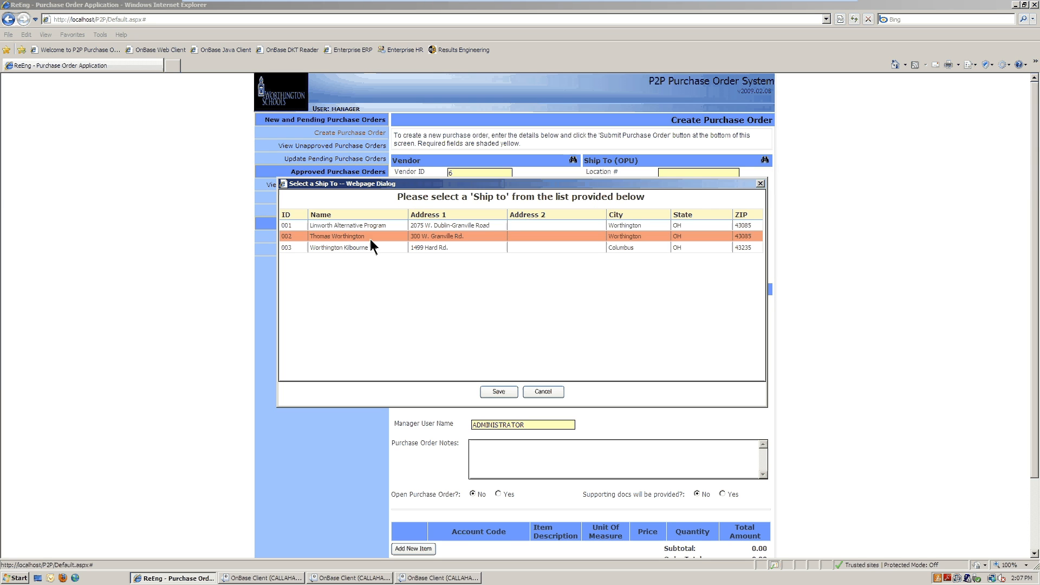
{"action": "left_click", "coordinate": [499, 398]}
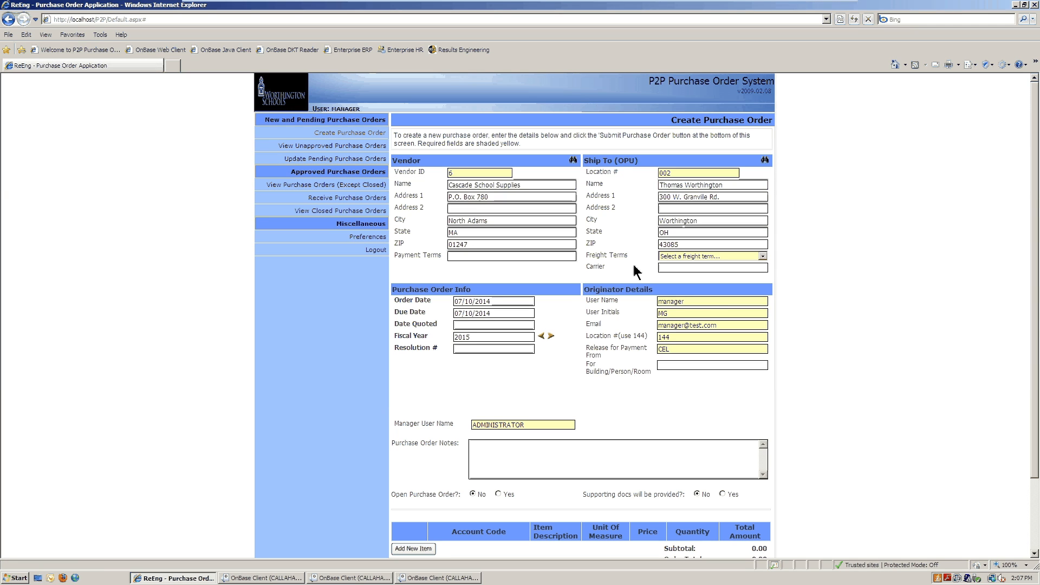
{"action": "left_click", "coordinate": [763, 256]}
{"action": "left_click", "coordinate": [763, 256]}
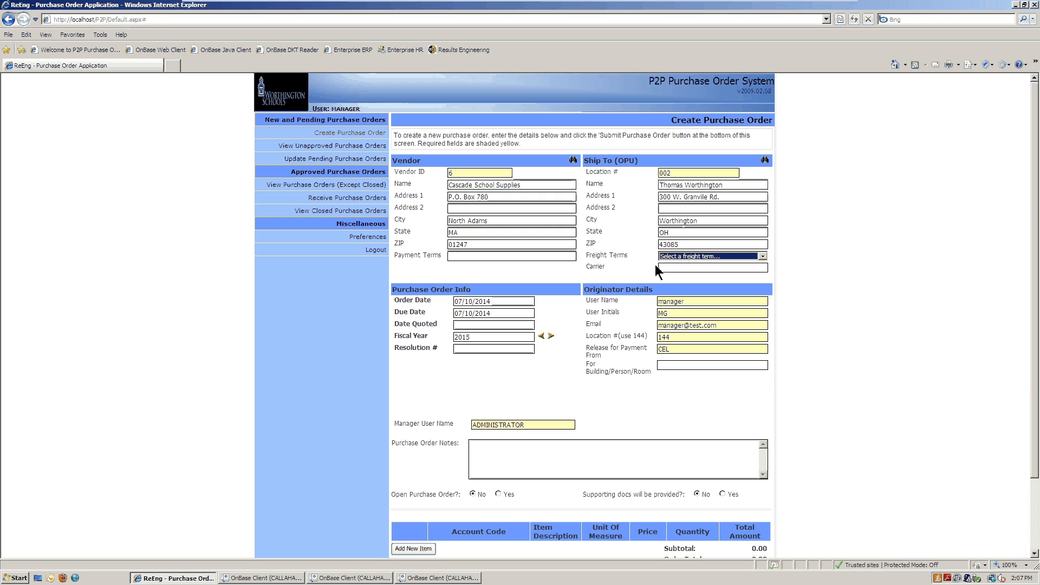
{"action": "left_click", "coordinate": [602, 272]}
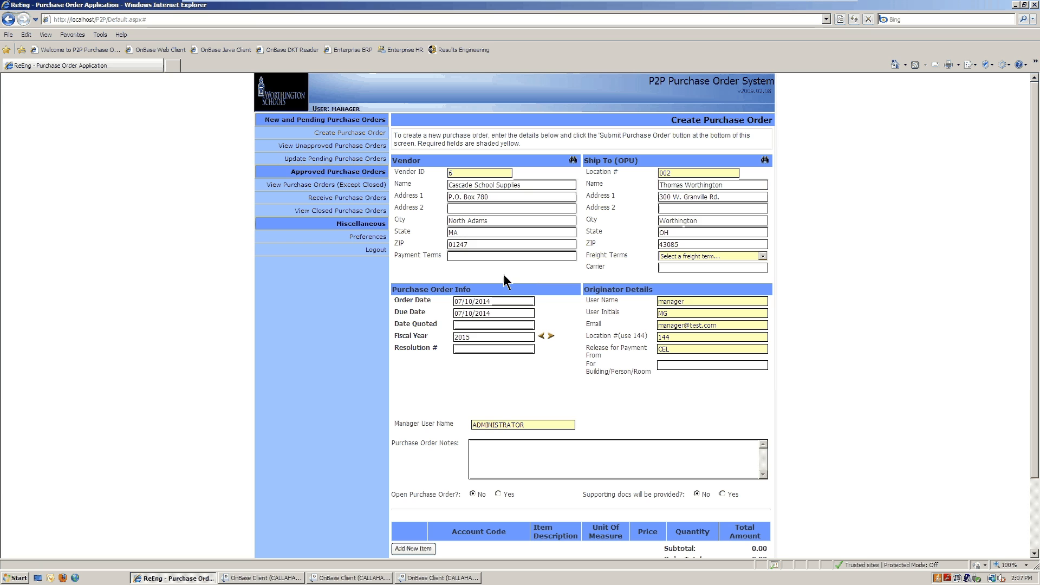
Step: Add a new item line to the order from the bottom of the form
{"action": "scroll", "coordinate": [560, 385], "scroll_direction": "down", "scroll_amount": 3}
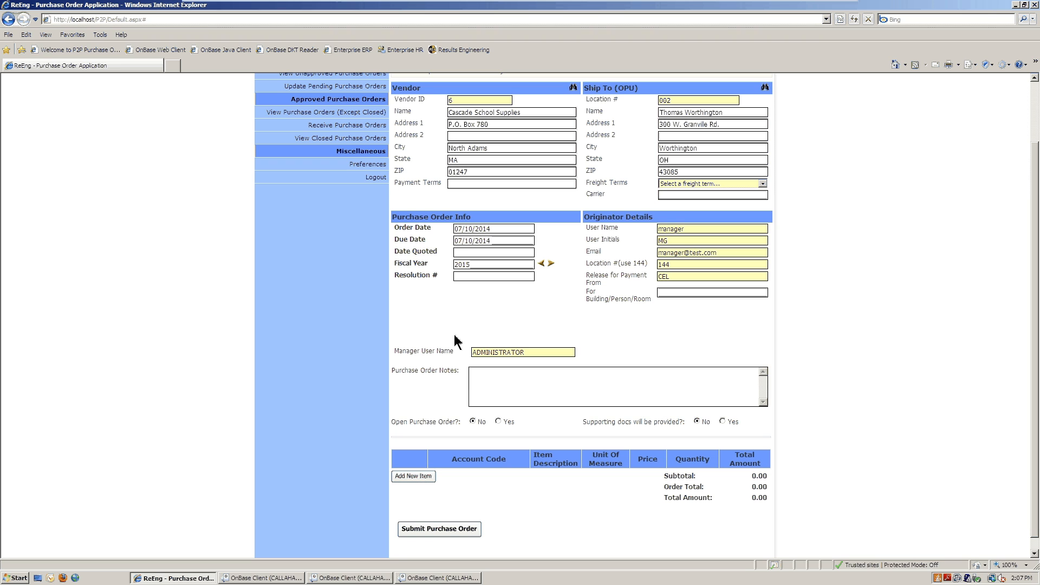
{"action": "scroll", "coordinate": [437, 354], "scroll_direction": "down", "scroll_amount": 1}
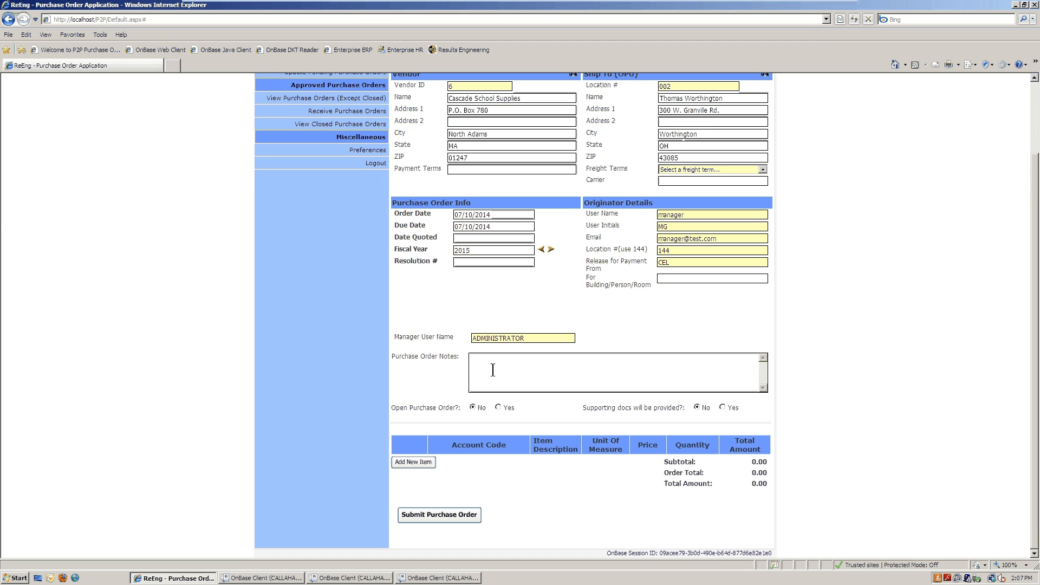
{"action": "left_click", "coordinate": [415, 463]}
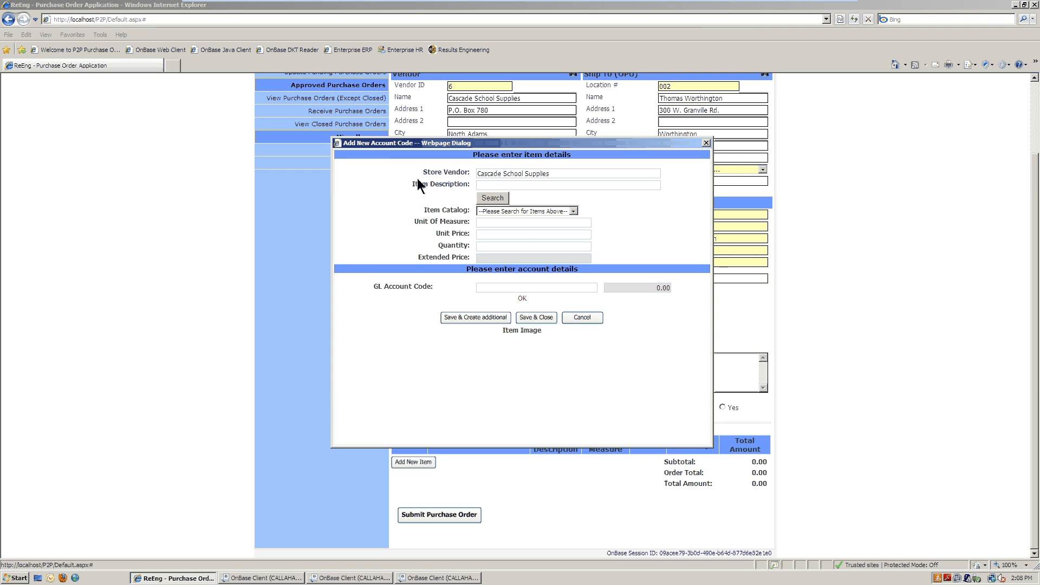
Step: Add 20 boxes of Art Paste, 2 Ounces at 1.69, charged to GL account 22132213
{"action": "left_click", "coordinate": [491, 197]}
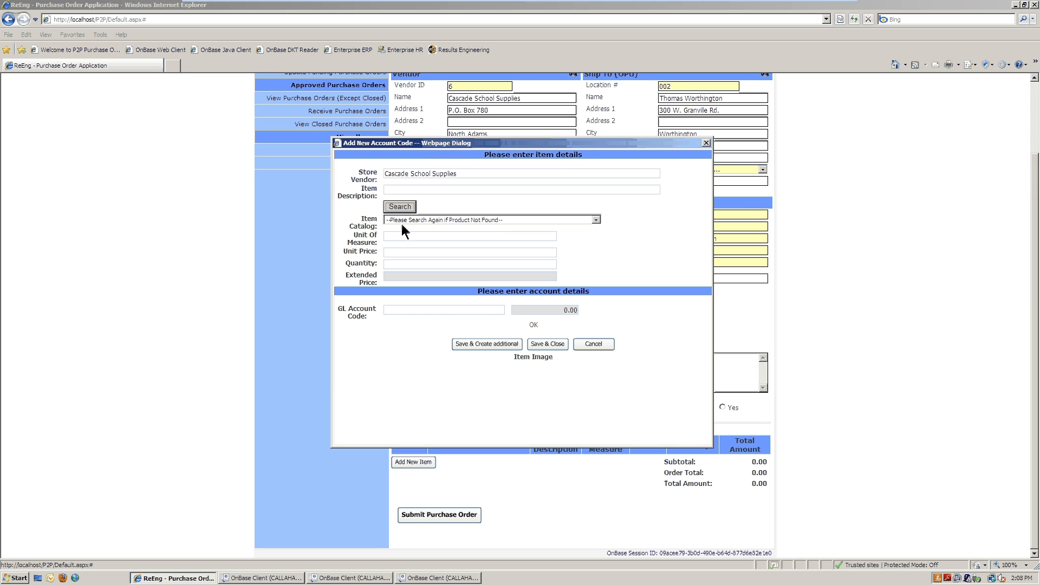
{"action": "left_click", "coordinate": [596, 220]}
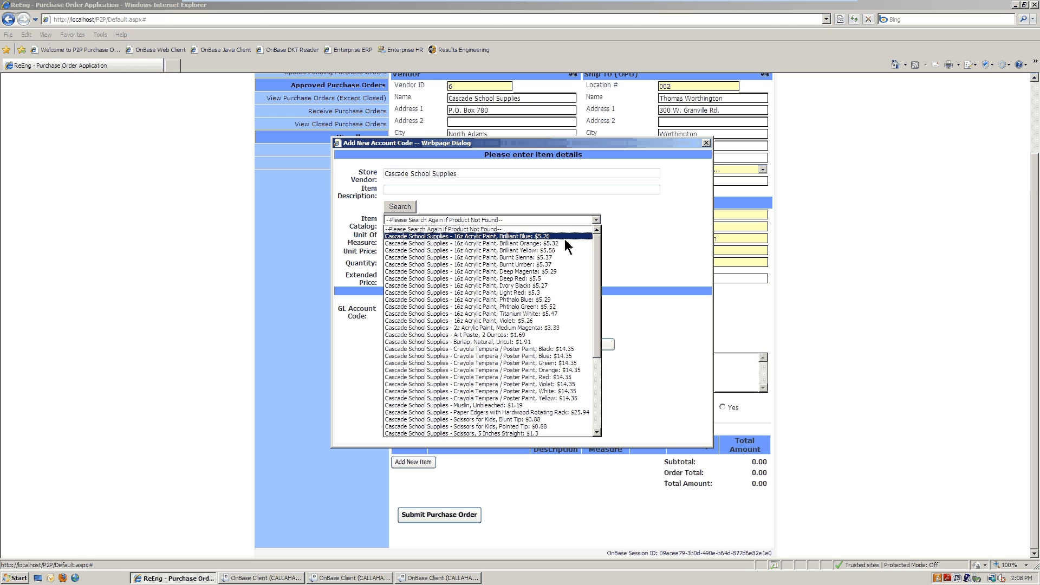
{"action": "left_click", "coordinate": [535, 335]}
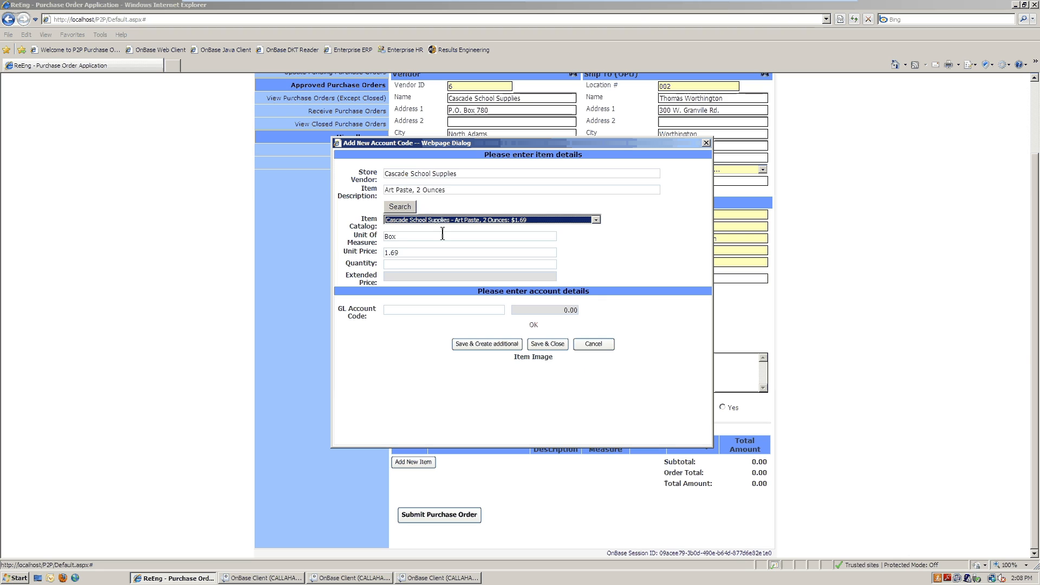
{"action": "left_click", "coordinate": [390, 264]}
{"action": "type", "text": "20"}
{"action": "left_click", "coordinate": [414, 319]}
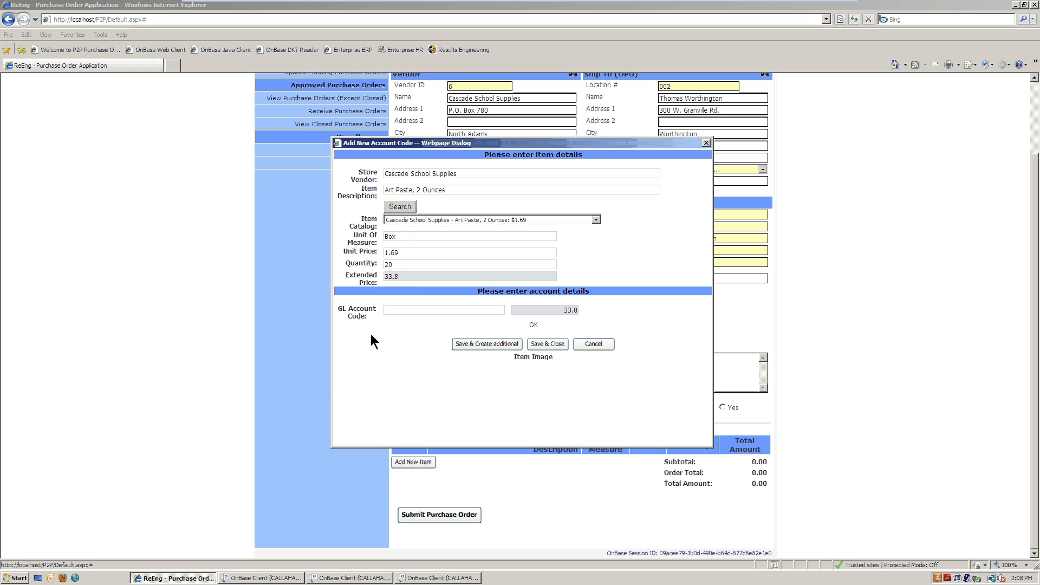
{"action": "left_click", "coordinate": [399, 311]}
{"action": "type", "text": "2"}
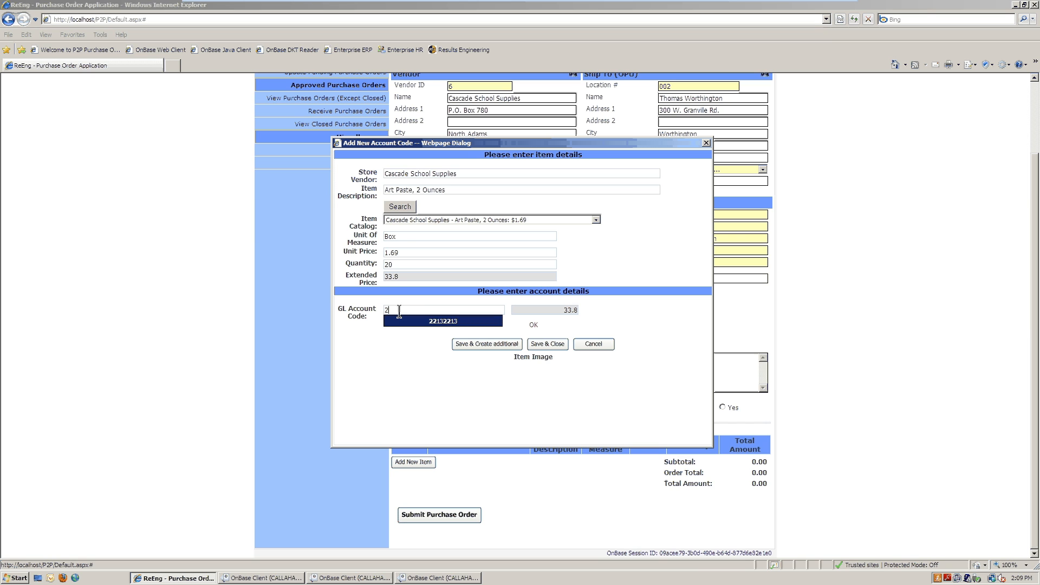
{"action": "left_click", "coordinate": [440, 321]}
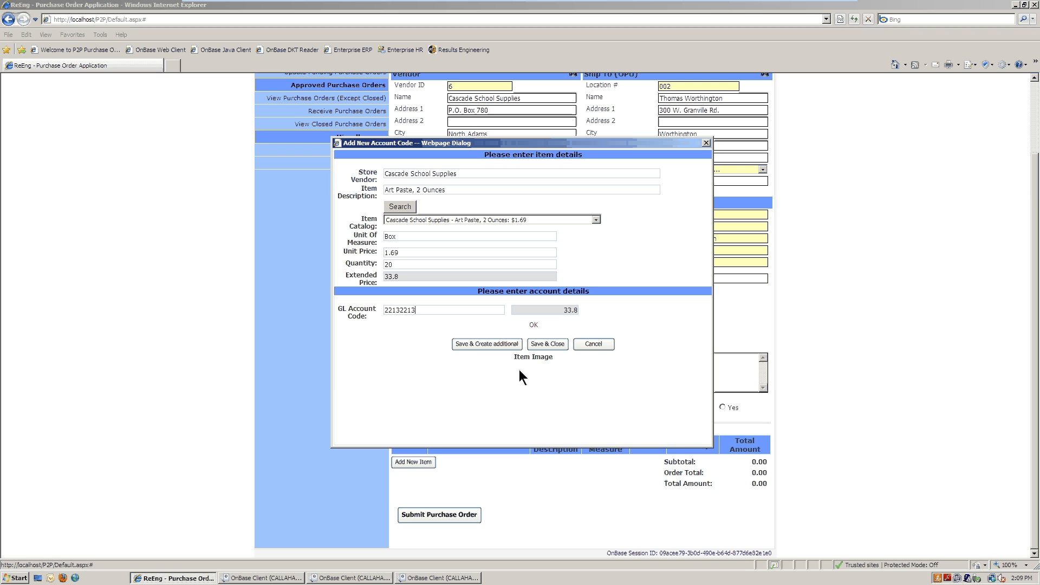
Step: Save the 33.80 Art Paste line and submit the purchase order, receiving tracking number 12466
{"action": "left_click", "coordinate": [548, 345]}
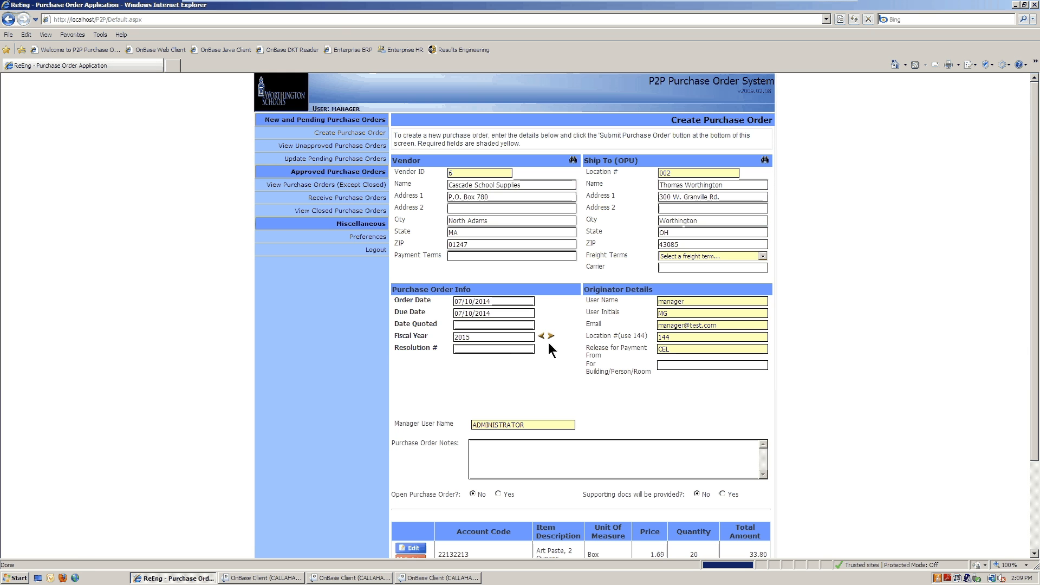
{"action": "scroll", "coordinate": [623, 390], "scroll_direction": "down", "scroll_amount": 3}
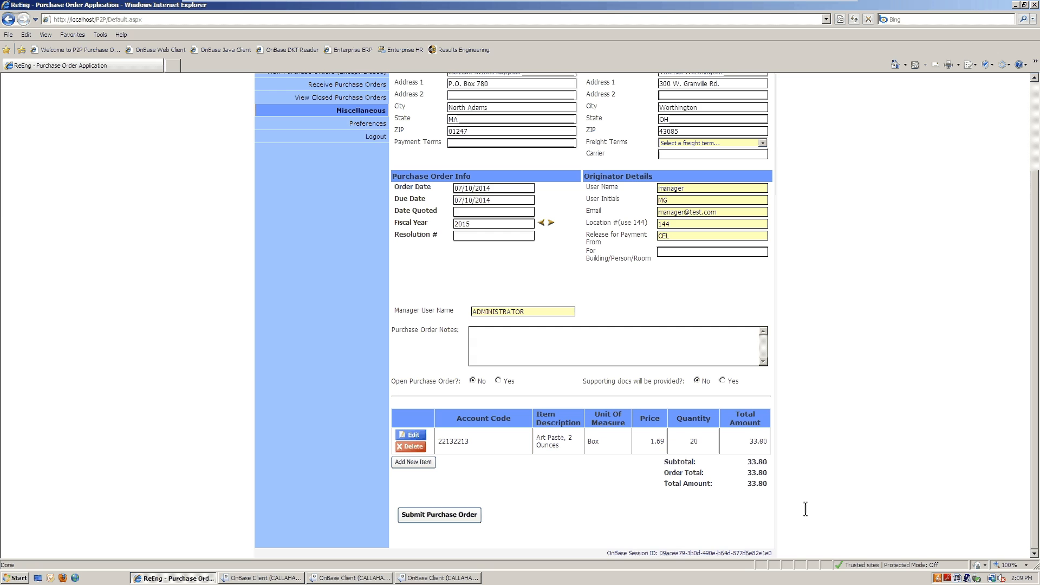
{"action": "left_click", "coordinate": [435, 520]}
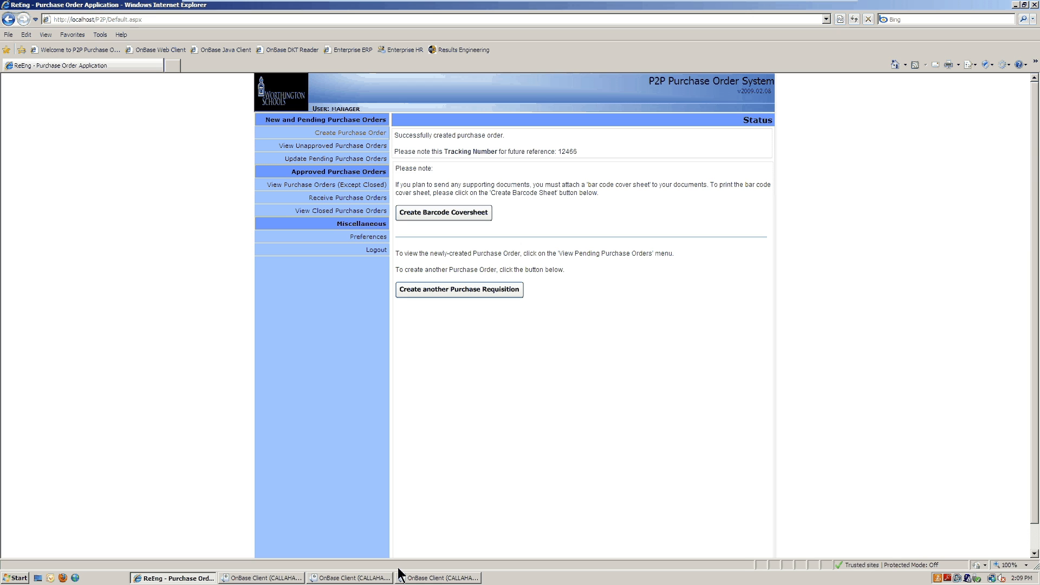
Step: In OnBase Client, open Purchase Order 36 from the P2P1- Purchase Order Approval queue
{"action": "left_click", "coordinate": [438, 579]}
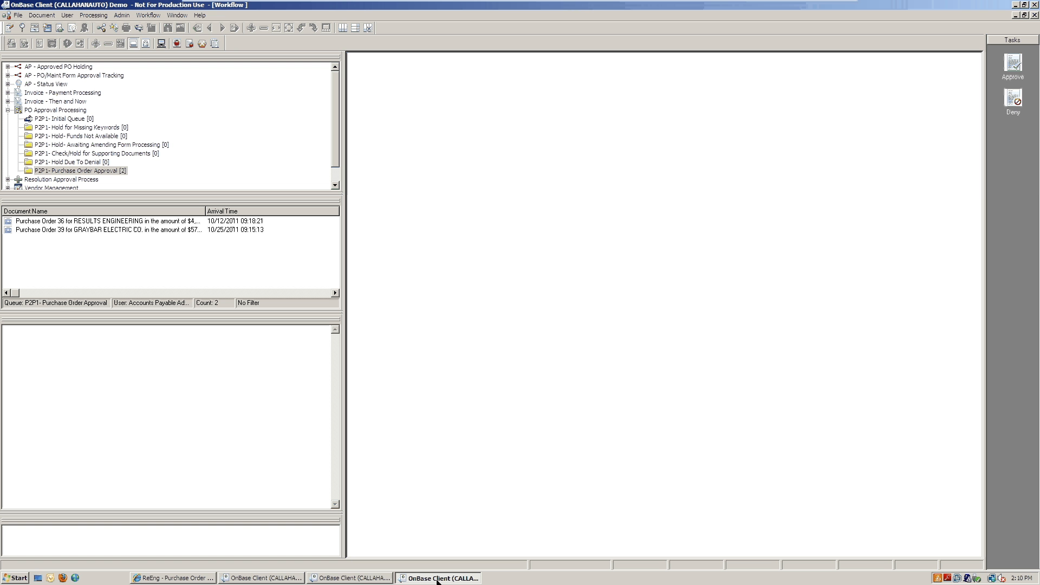
{"action": "left_click", "coordinate": [352, 578]}
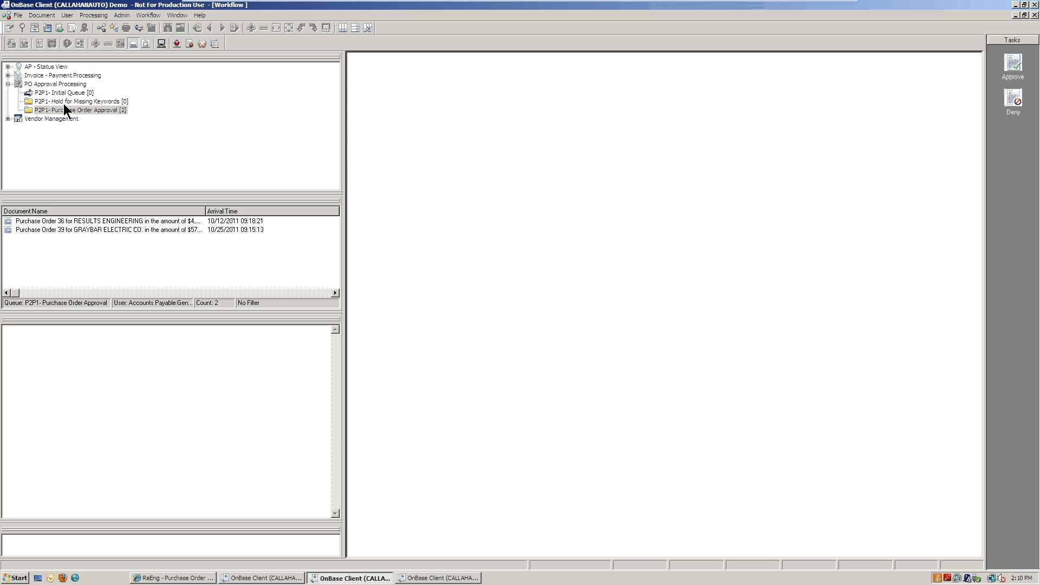
{"action": "left_click", "coordinate": [69, 111]}
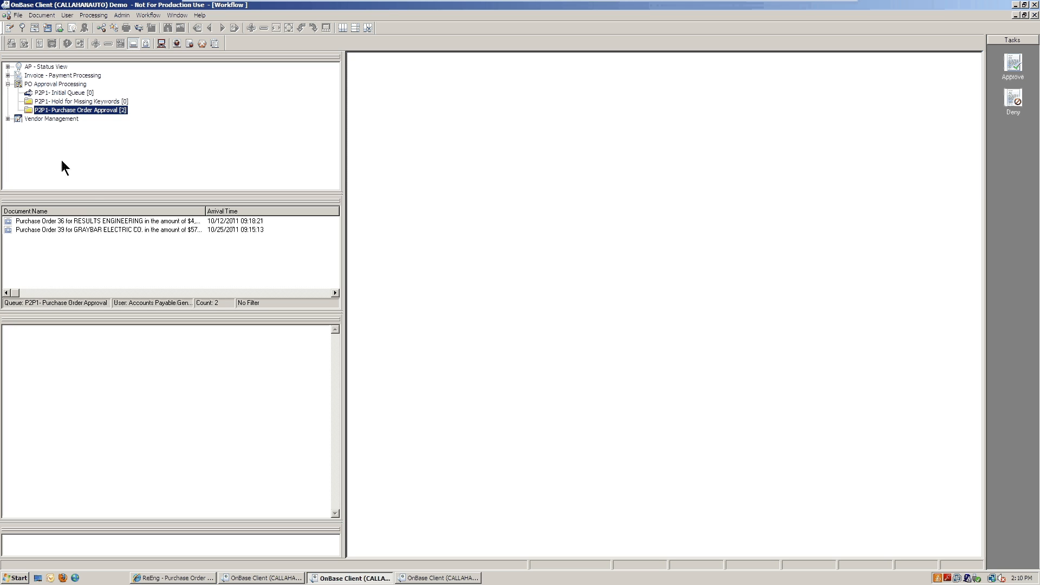
{"action": "left_click", "coordinate": [59, 220]}
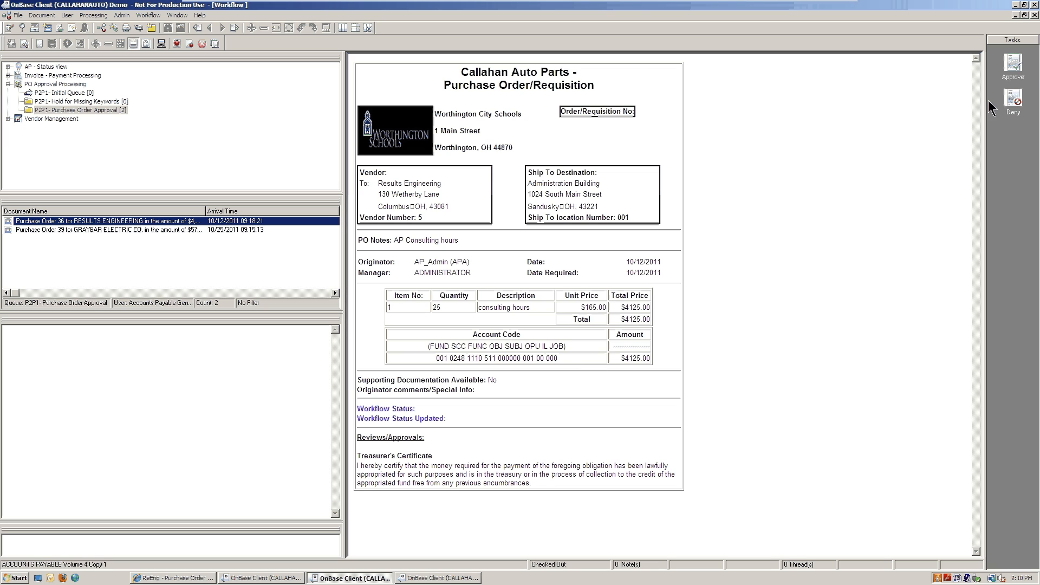
Step: Approve Purchase Order 36 with the comment 'approved' and dismiss the additional-approval notice
{"action": "left_click", "coordinate": [1013, 66]}
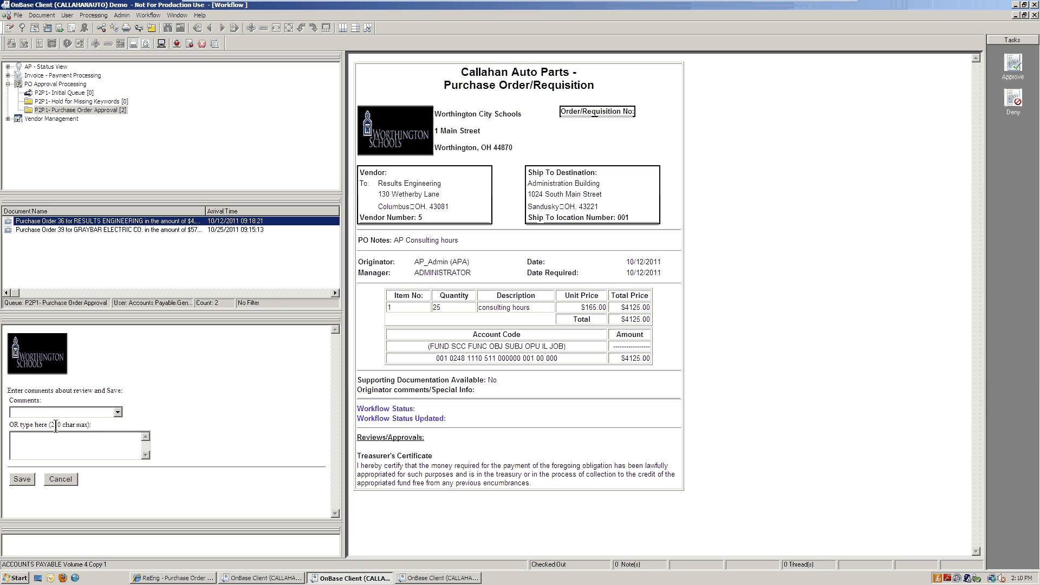
{"action": "left_click", "coordinate": [117, 413]}
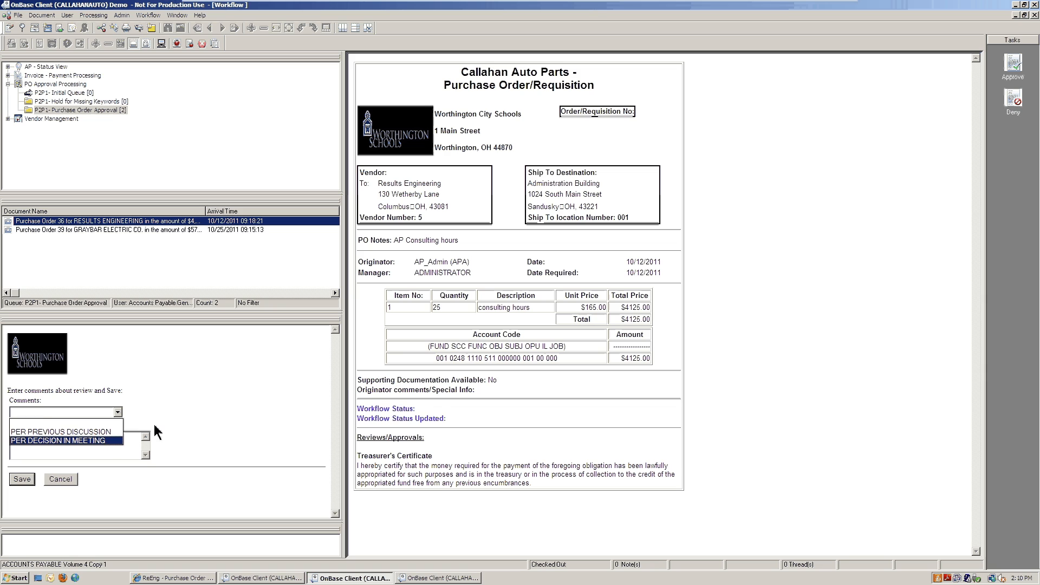
{"action": "left_click", "coordinate": [160, 404]}
{"action": "left_click", "coordinate": [92, 445]}
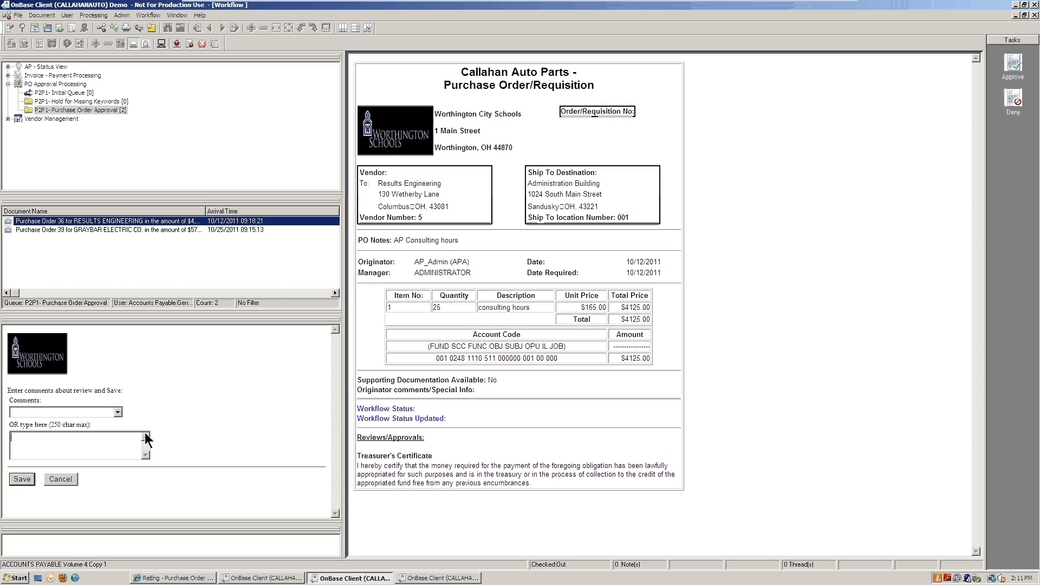
{"action": "type", "text": "approved"}
{"action": "left_click", "coordinate": [22, 479]}
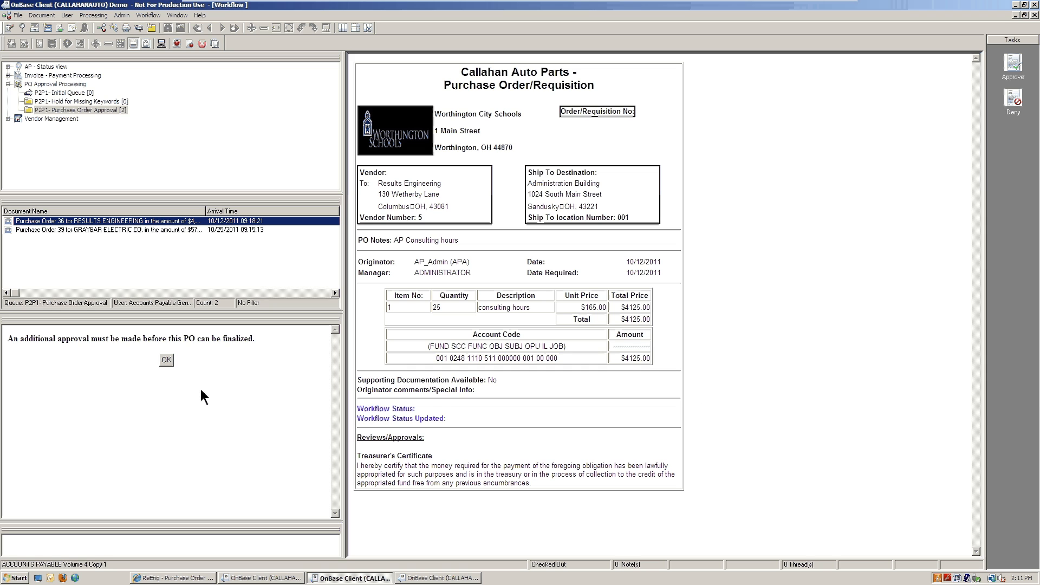
{"action": "left_click", "coordinate": [167, 360]}
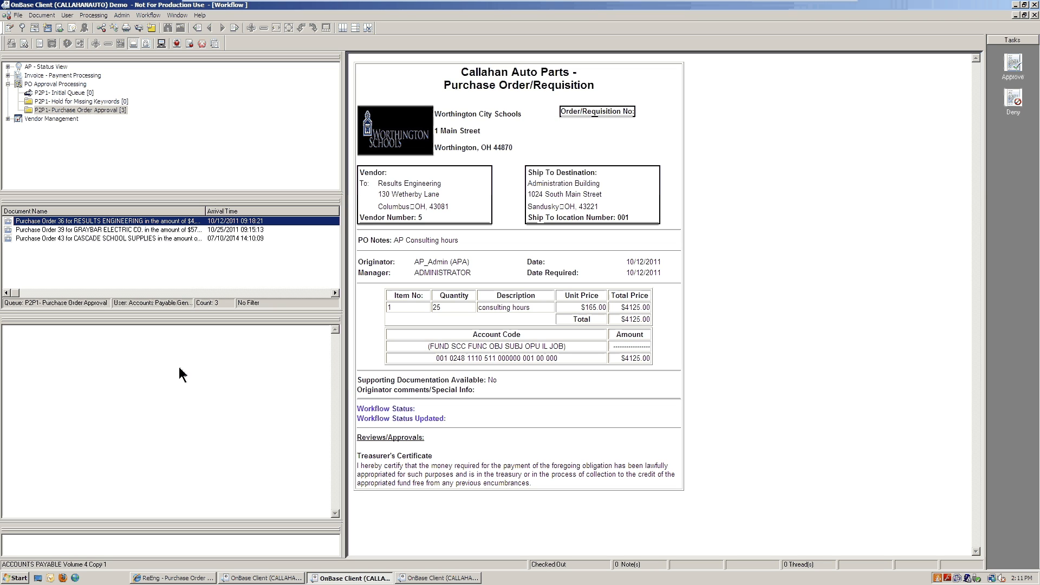
Step: Review Purchase Order 43 for Cascade School Supplies ($33.80), then switch to the other approver's session
{"action": "left_click", "coordinate": [72, 239]}
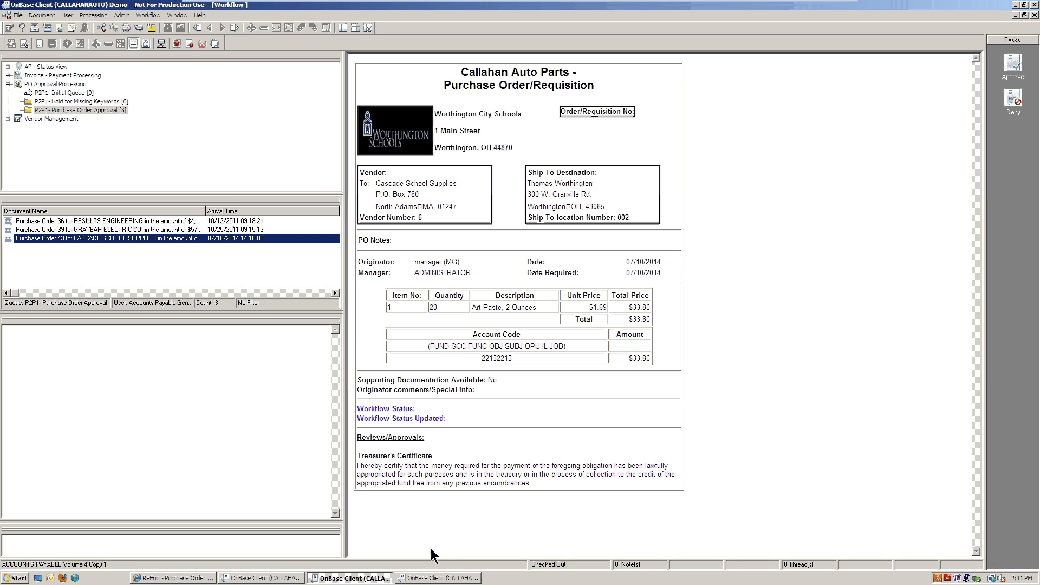
{"action": "left_click", "coordinate": [435, 580]}
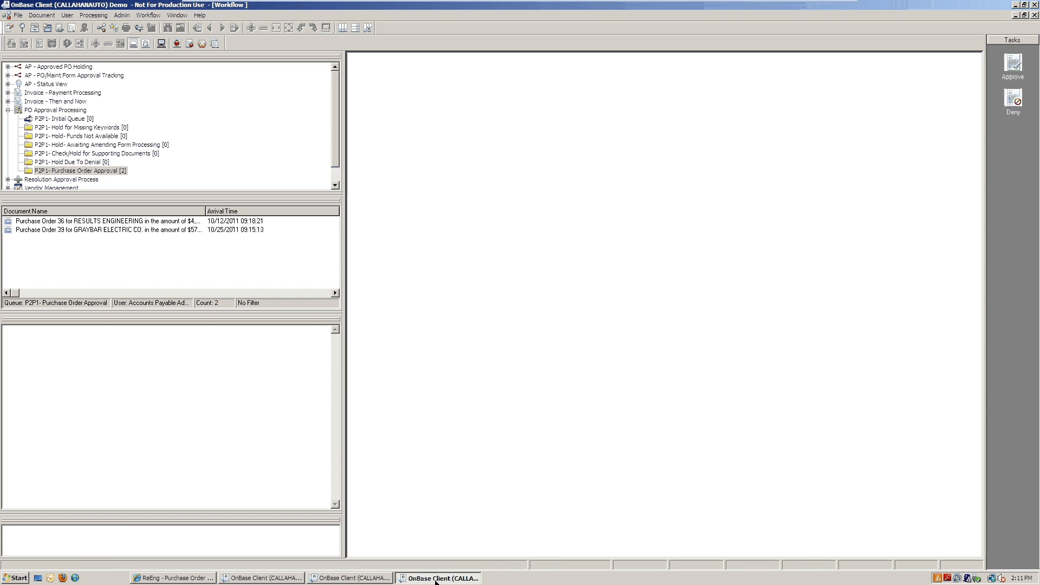
Step: Approve Purchase Order 36 again with the comment PER PREVIOUS DISCUSSION
{"action": "left_click", "coordinate": [89, 229]}
{"action": "key", "text": "Up"}
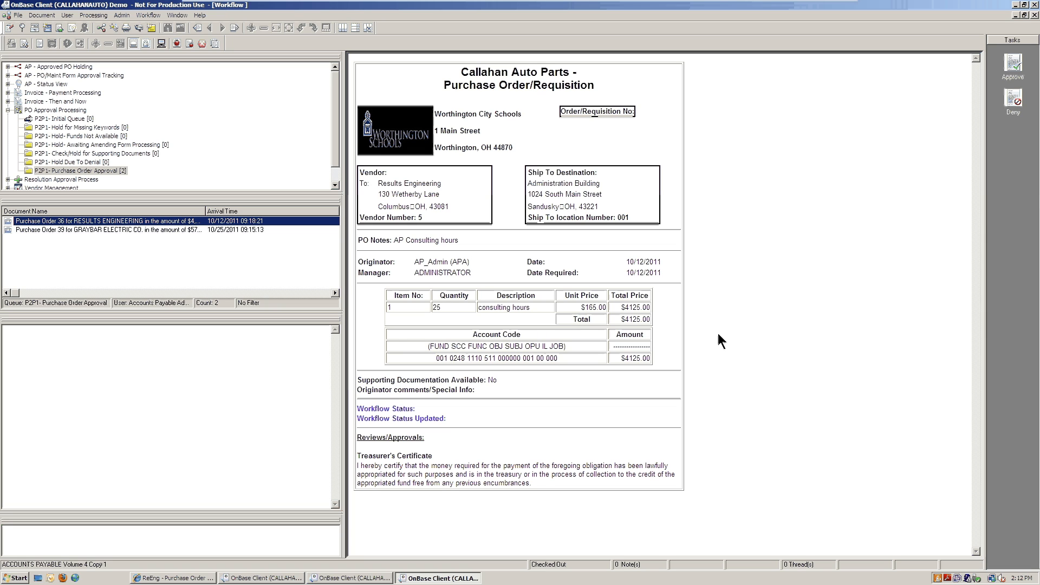
{"action": "left_click", "coordinate": [1012, 65]}
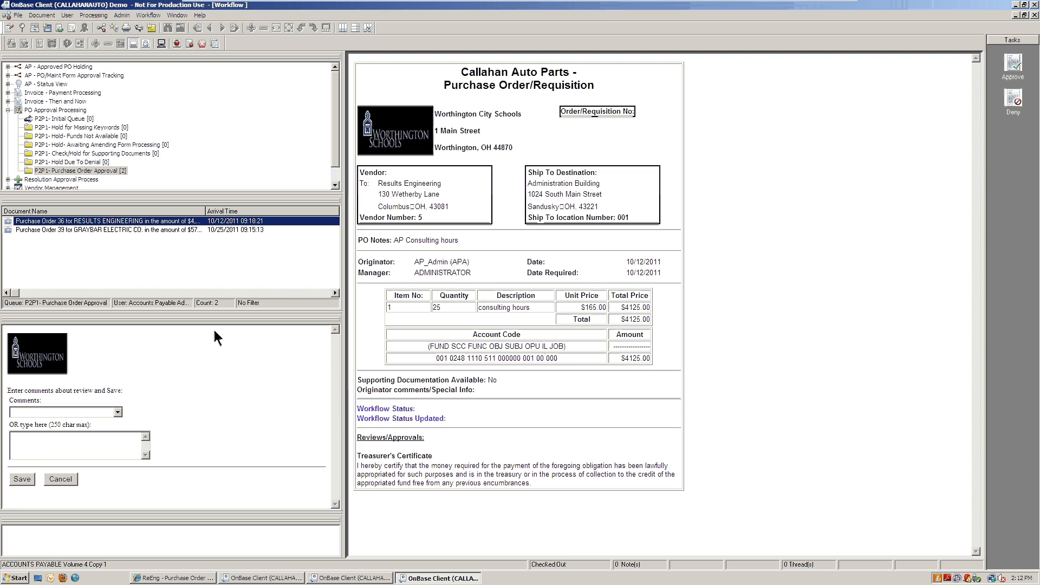
{"action": "left_click", "coordinate": [118, 412]}
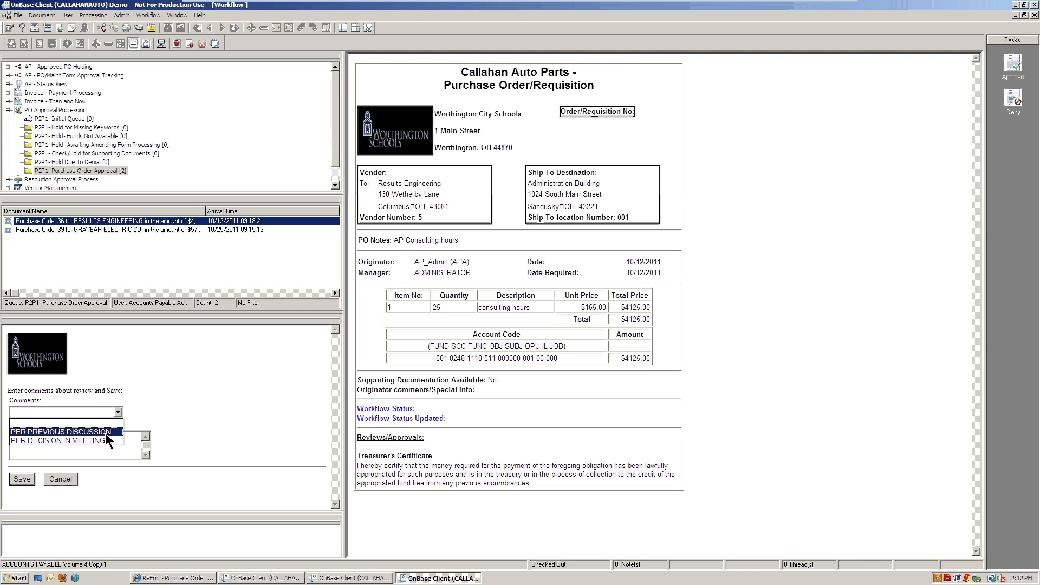
{"action": "left_click", "coordinate": [106, 433]}
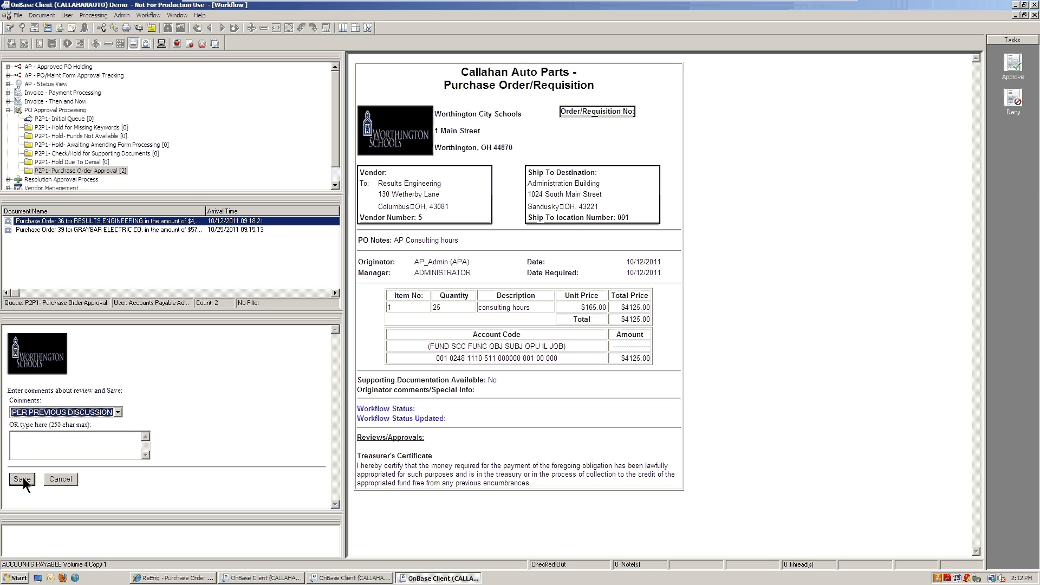
{"action": "left_click", "coordinate": [21, 477]}
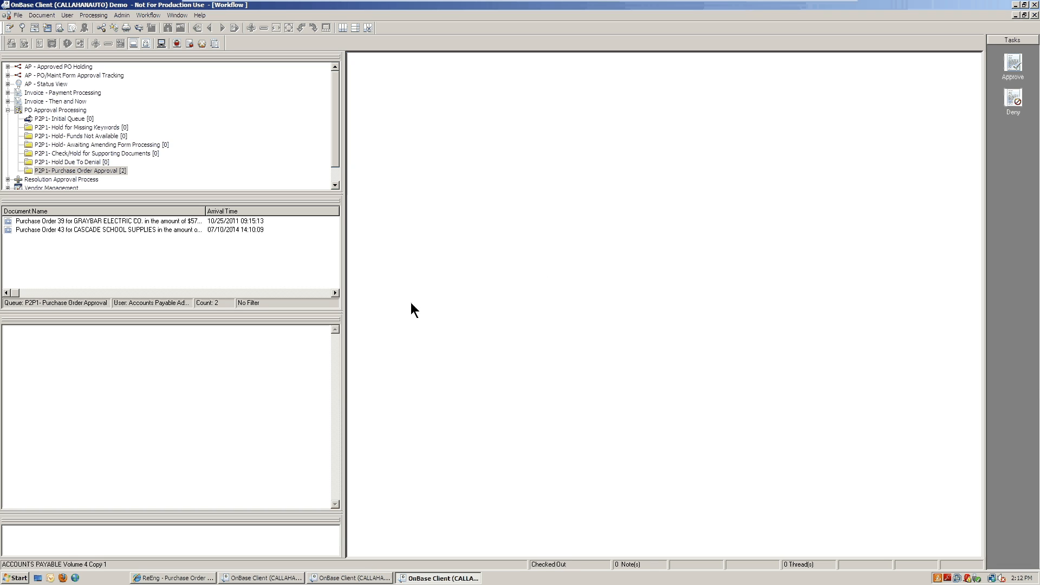
Step: In the P2P web app, list POs awaiting receipt and select Results Engineering's PO 28
{"action": "left_click", "coordinate": [181, 578]}
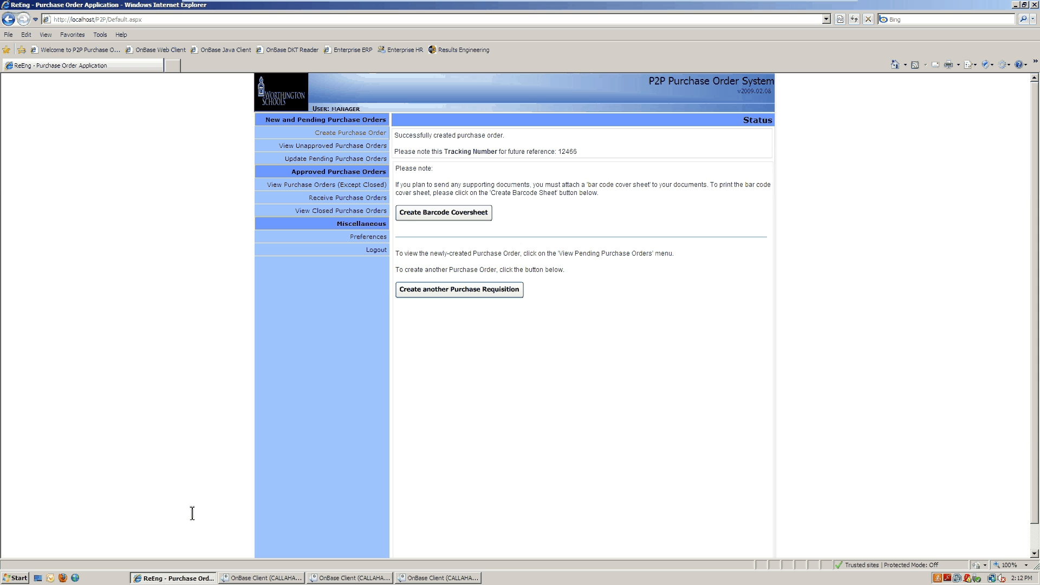
{"action": "left_click", "coordinate": [332, 203]}
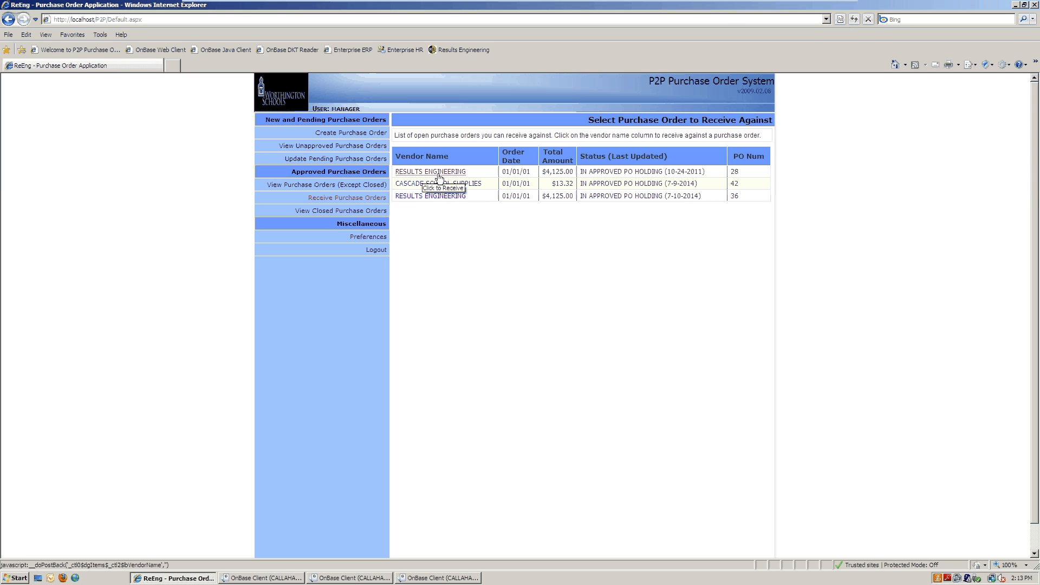
{"action": "left_click", "coordinate": [447, 171]}
{"action": "left_click", "coordinate": [404, 172]}
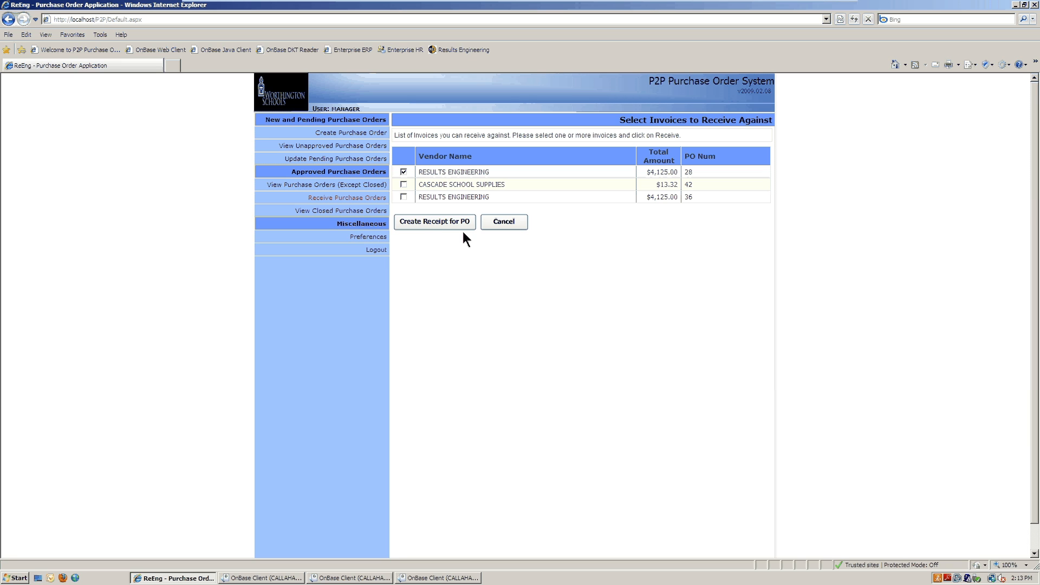
Step: Receive 5 hours on PO 28 with tag 'One afternoon of work' and comment 'More hours may be needed.'
{"action": "left_click", "coordinate": [433, 225]}
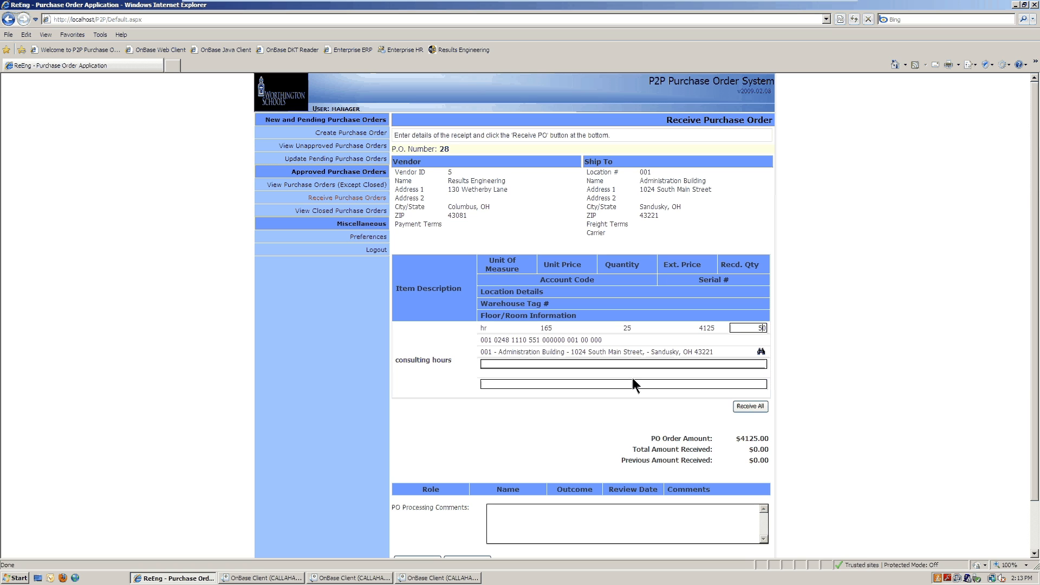
{"action": "key", "text": "BackSpace"}
{"action": "left_click", "coordinate": [525, 363]}
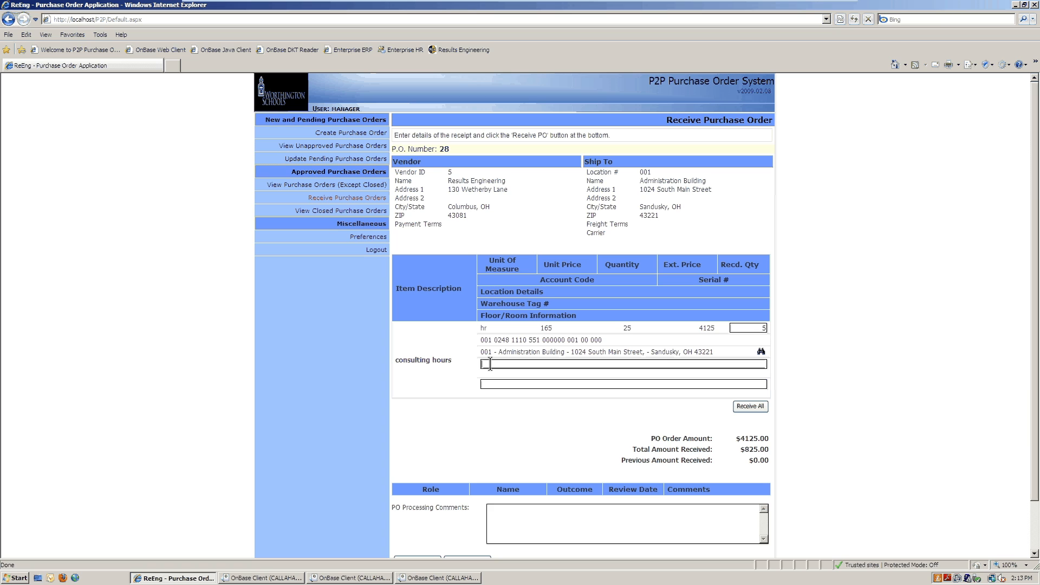
{"action": "type", "text": "One afternoon of work"}
{"action": "scroll", "coordinate": [819, 406], "scroll_direction": "down", "scroll_amount": 2}
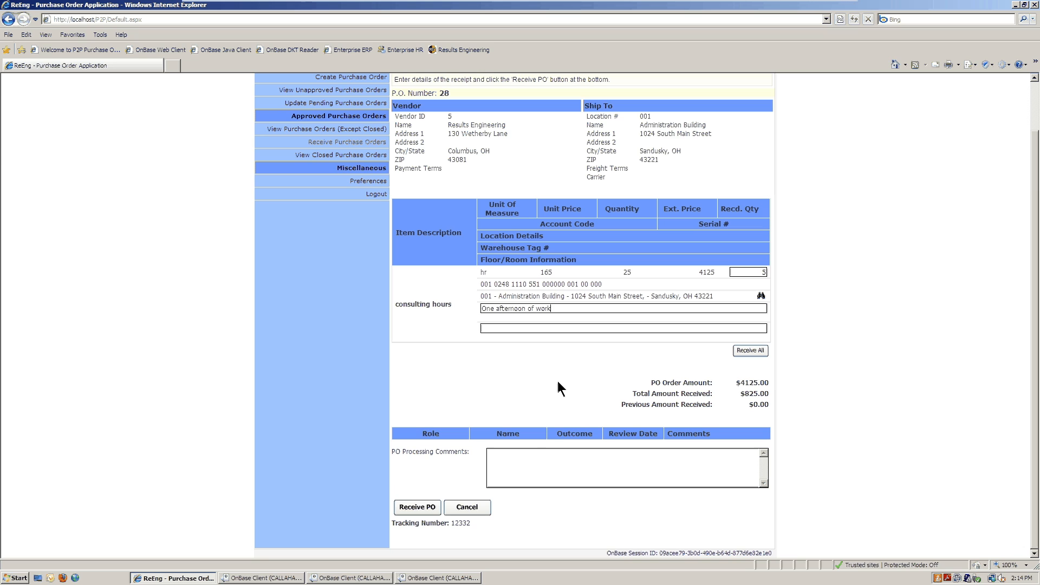
{"action": "left_click", "coordinate": [533, 464]}
{"action": "type", "text": "More hours may be needed."}
{"action": "left_click", "coordinate": [418, 508]}
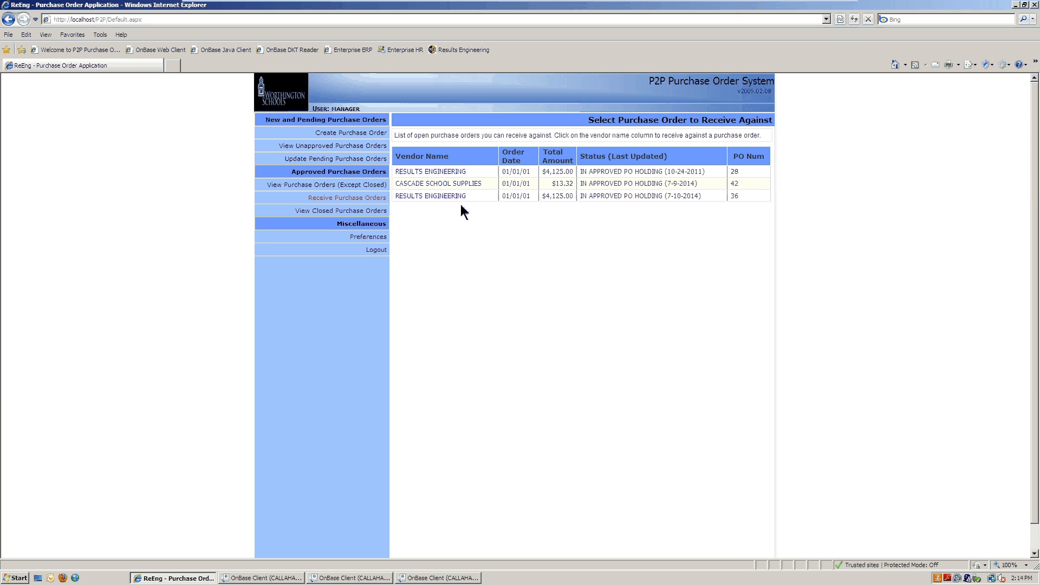
{"action": "left_click", "coordinate": [459, 173]}
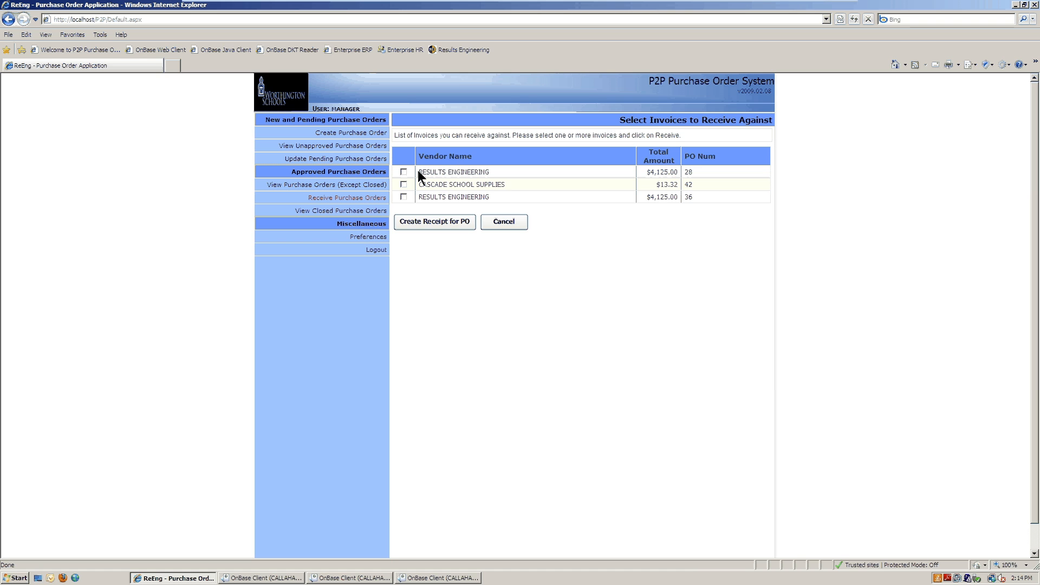
{"action": "left_click", "coordinate": [432, 222]}
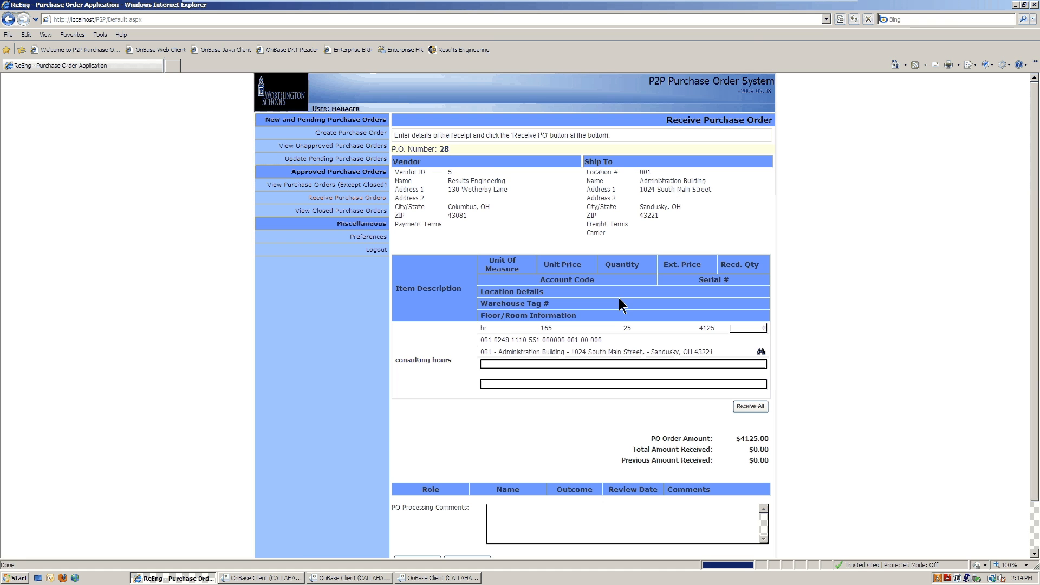
{"action": "scroll", "coordinate": [792, 406], "scroll_direction": "down", "scroll_amount": 2}
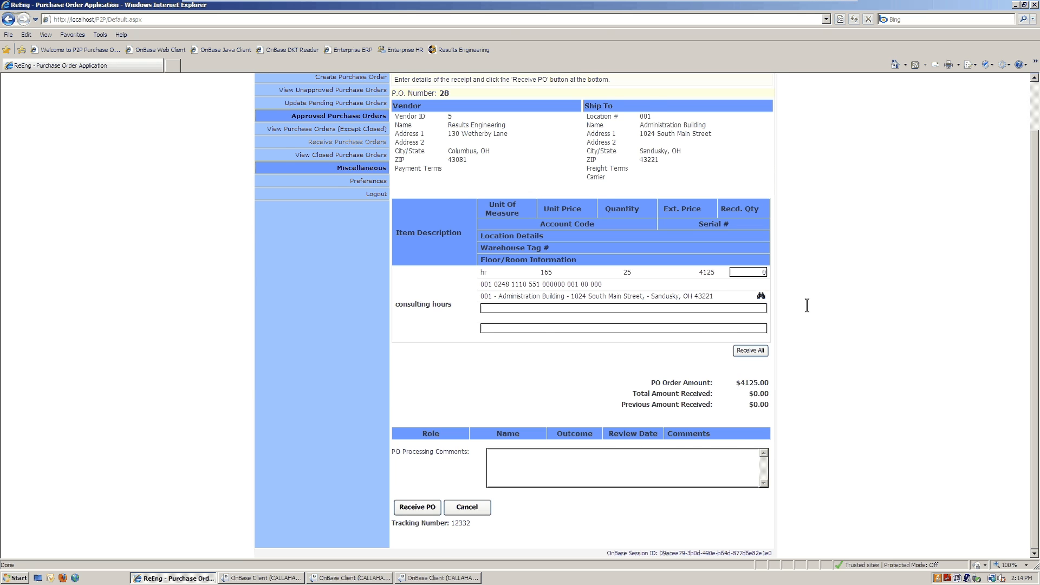
{"action": "scroll", "coordinate": [532, 162], "scroll_direction": "up", "scroll_amount": 2}
{"action": "left_click", "coordinate": [371, 198]}
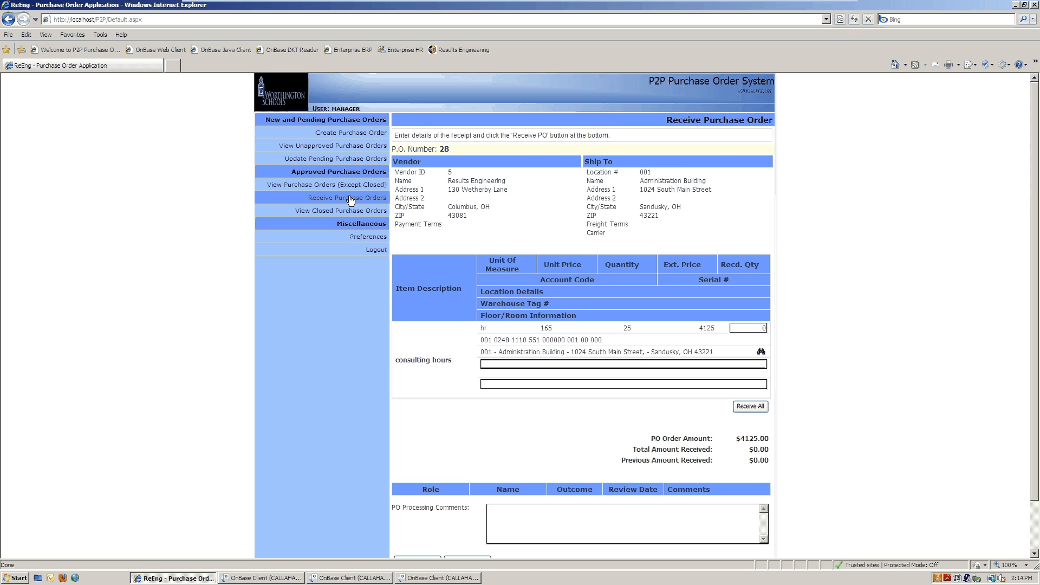
{"action": "left_click", "coordinate": [350, 198]}
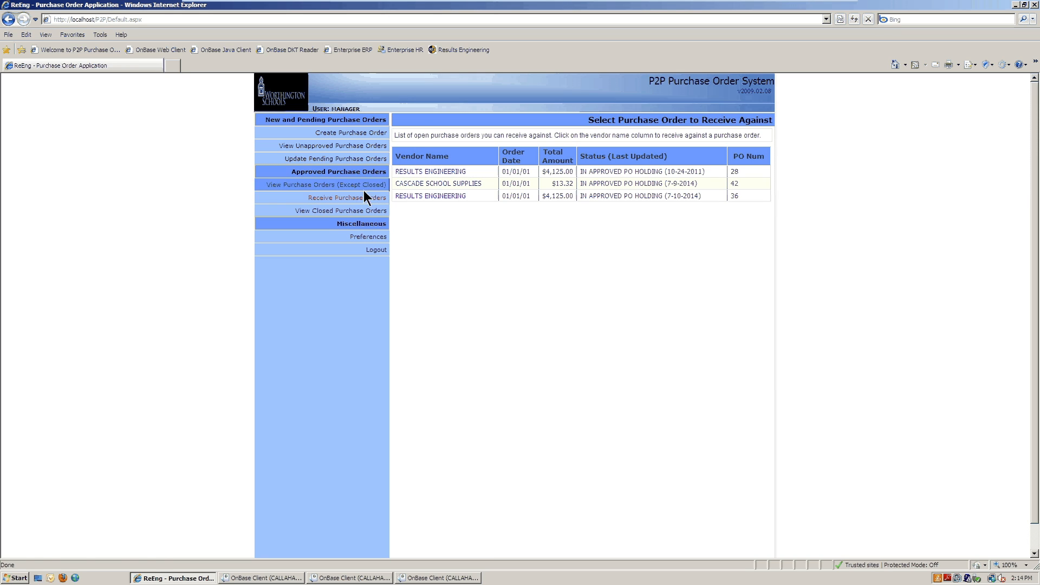
Step: Receive 4 units on Cascade School Supplies' PO 42 with the comment 'Received in full'
{"action": "left_click", "coordinate": [421, 186]}
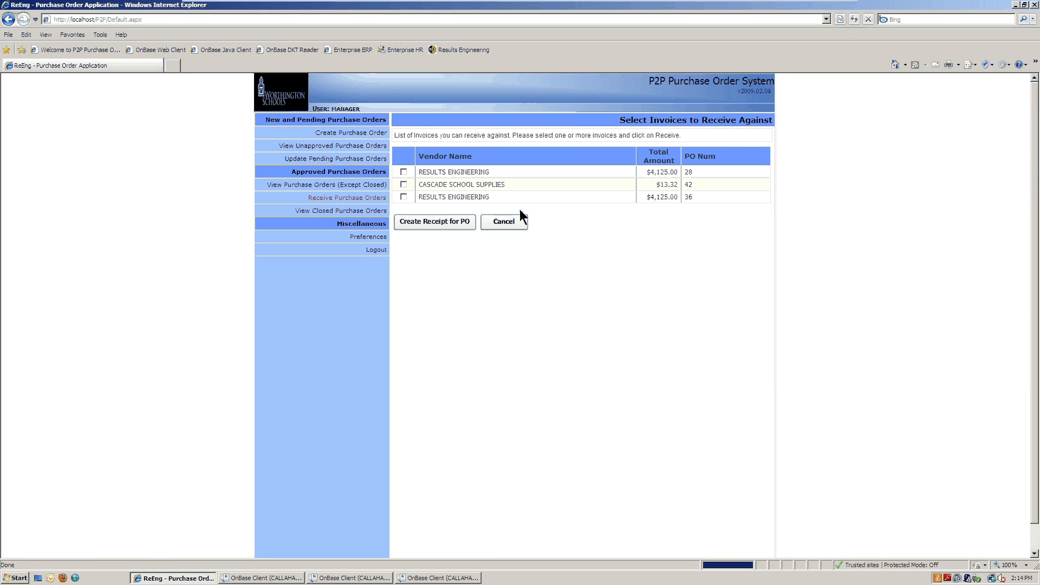
{"action": "left_click", "coordinate": [403, 184]}
{"action": "left_click", "coordinate": [418, 222]}
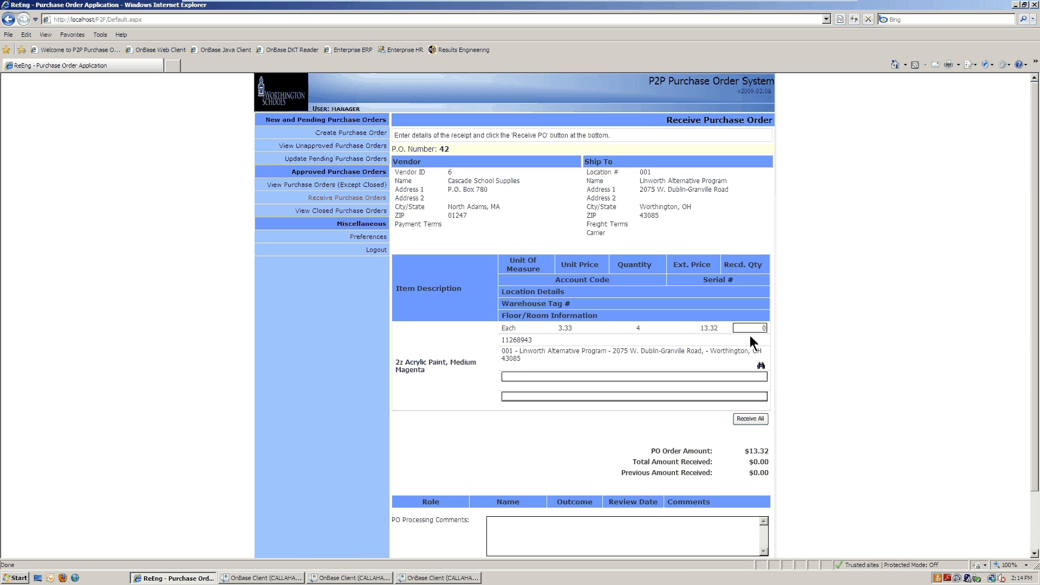
{"action": "type", "text": "4"}
{"action": "scroll", "coordinate": [542, 423], "scroll_direction": "down", "scroll_amount": 3}
{"action": "left_click", "coordinate": [503, 468]}
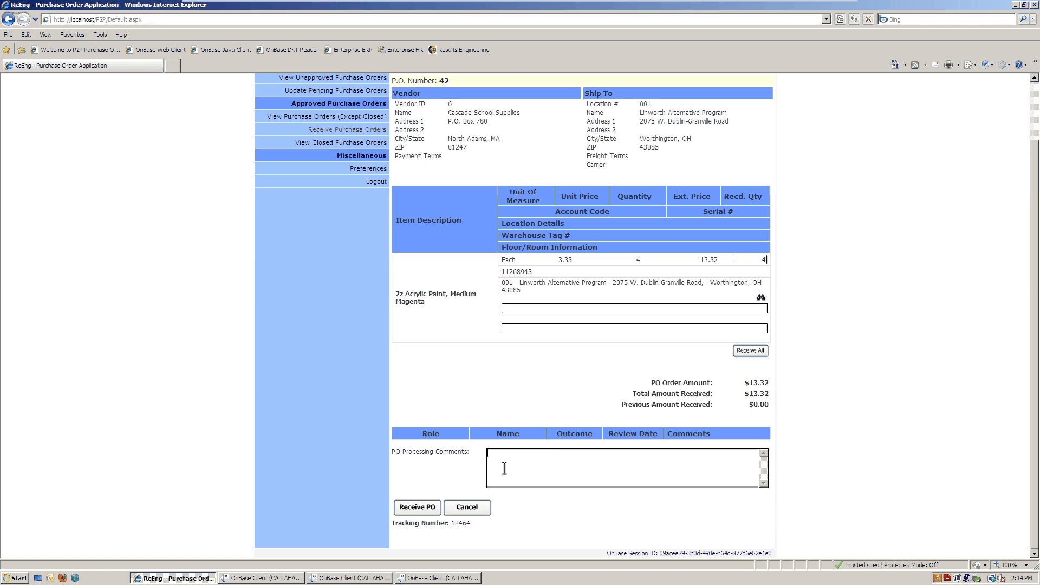
{"action": "type", "text": "Received in full"}
{"action": "left_click", "coordinate": [416, 508]}
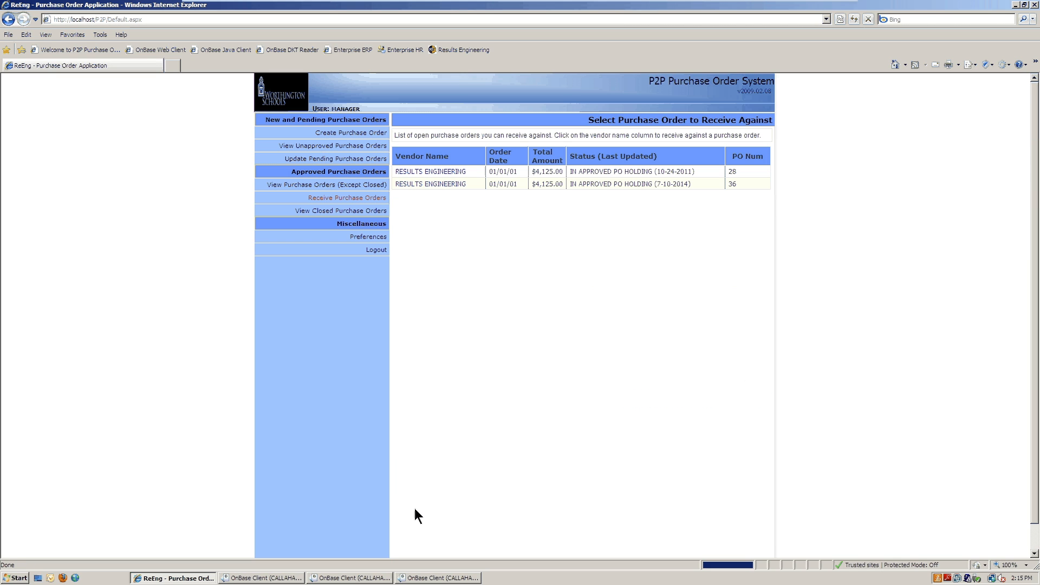